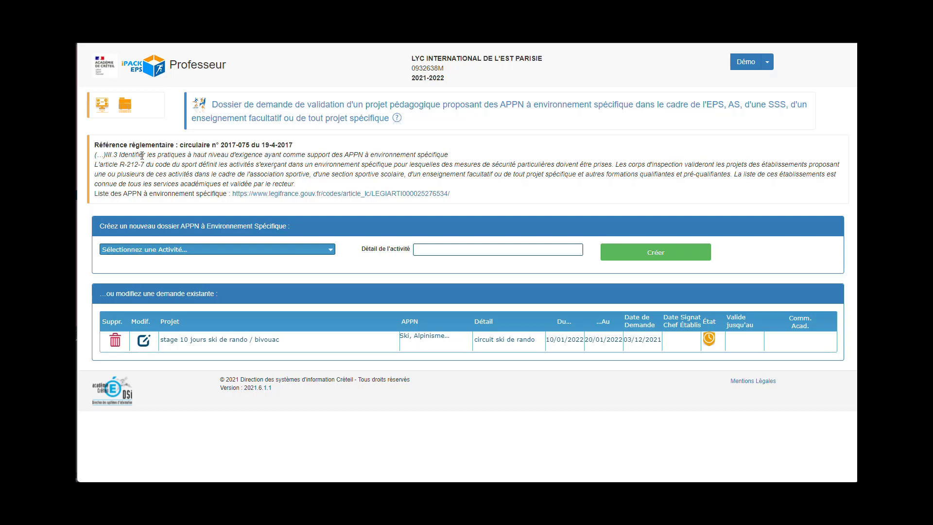
Step: Read the regulatory reference on APPN in specific environments and the activity list in article R212-7 of the Code du sport
left_click_drag(166, 155, 438, 154)
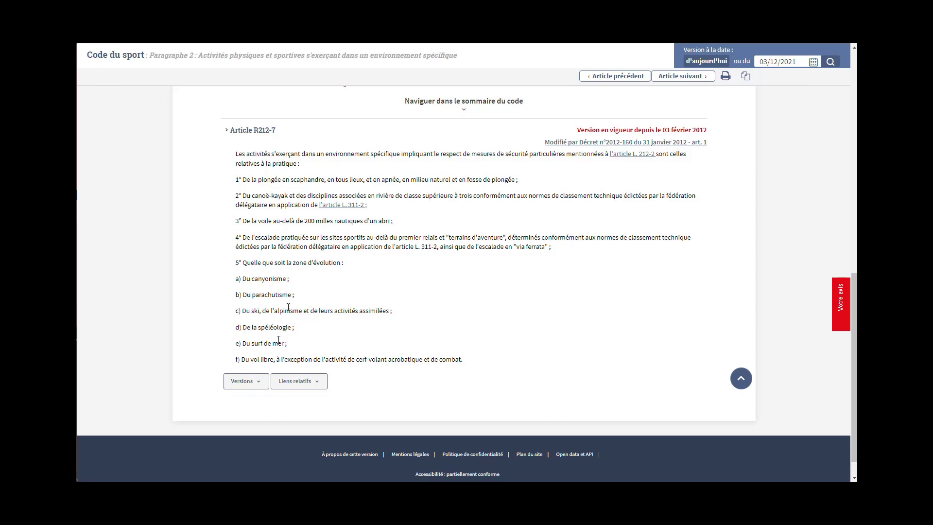
key("ctrl+shift+Tab")
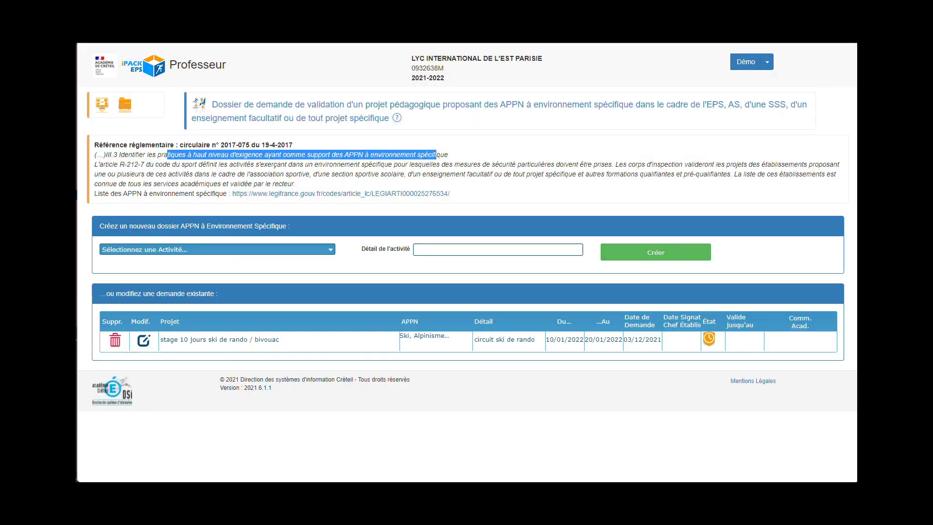
left_click(476, 166)
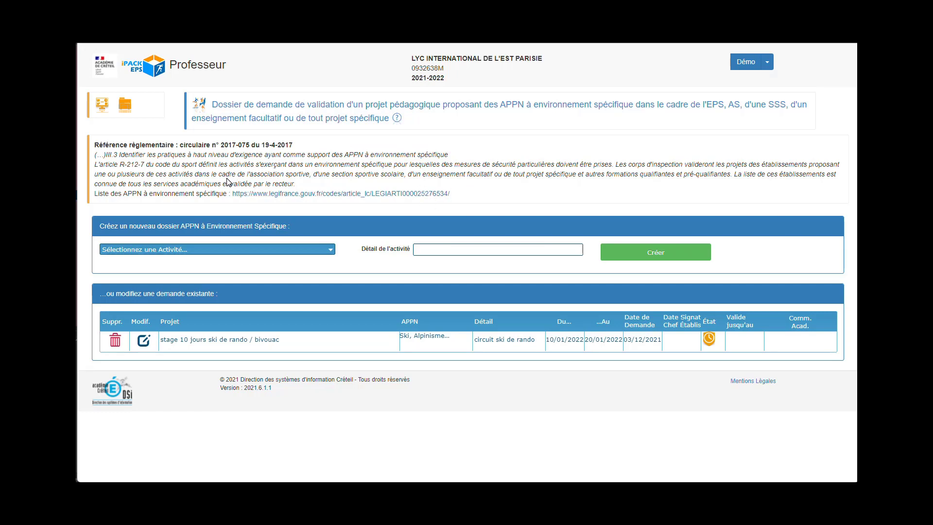
Step: Go back to the dashboard and open the Dossier APPN from Les Dossiers et Projets
left_click(101, 104)
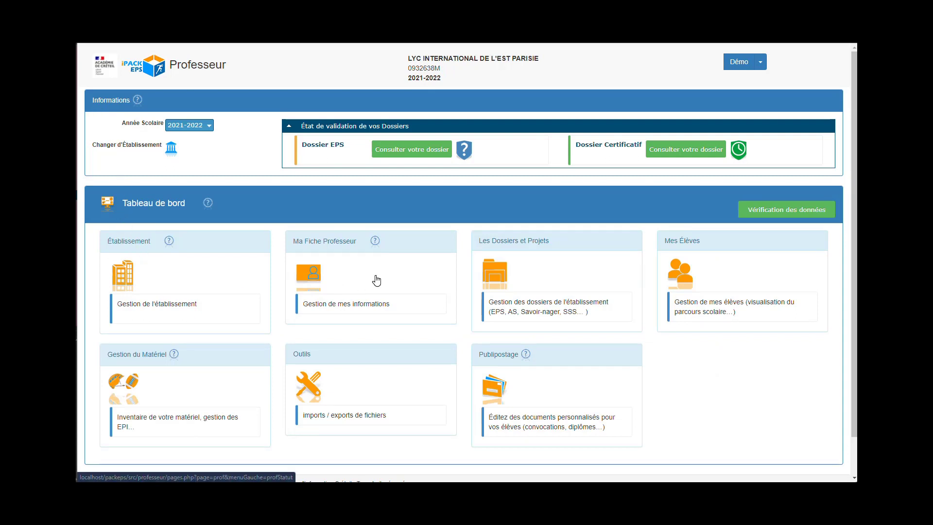
left_click(507, 274)
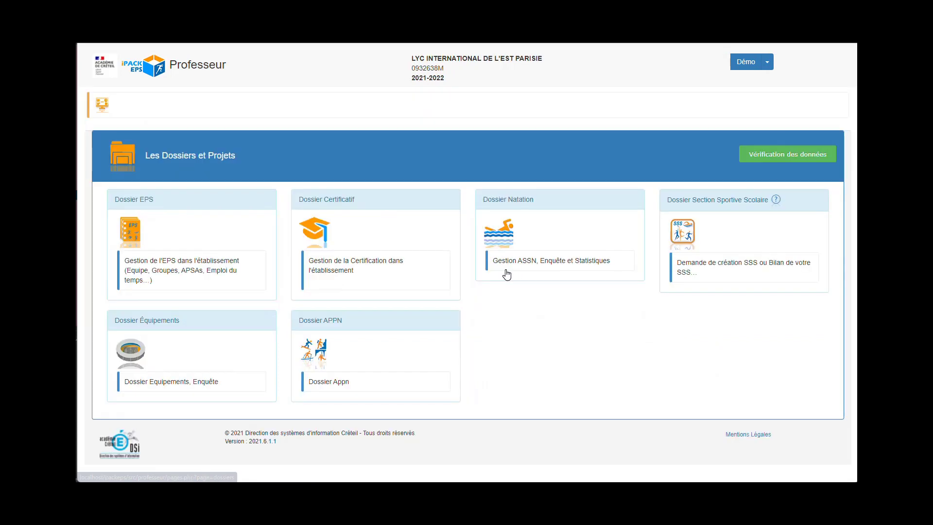
left_click(318, 355)
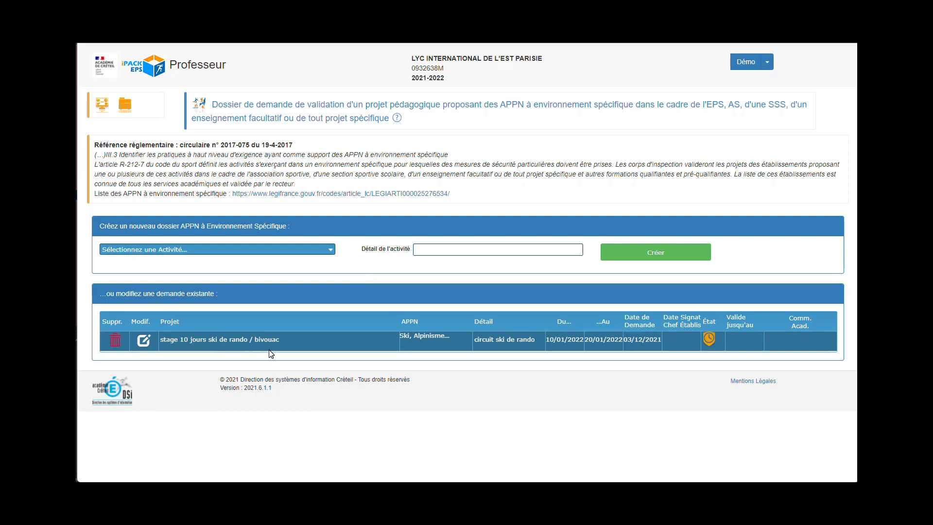
Step: Create a new dossier for the activity "Escalade (relais) / Terrains aventure / Via ferrata" with the detail "sortie grande voie"
left_click(245, 252)
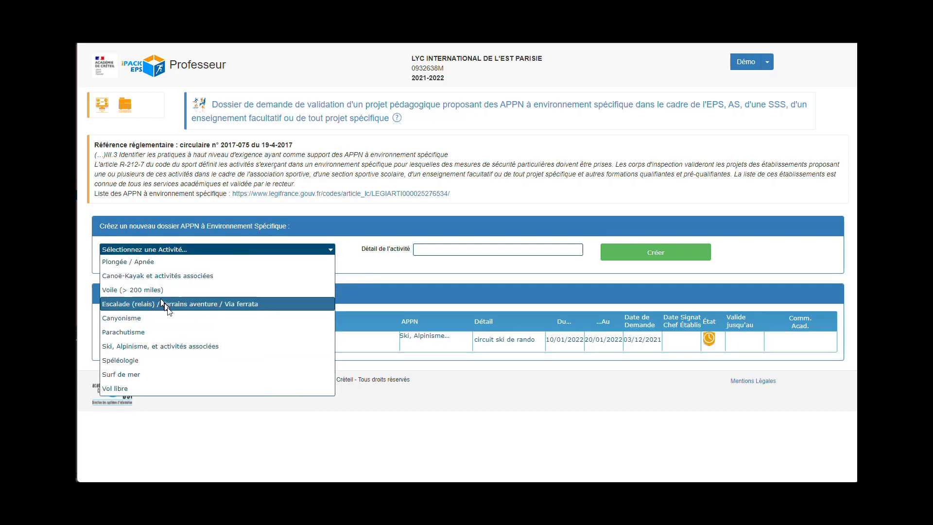
left_click(171, 305)
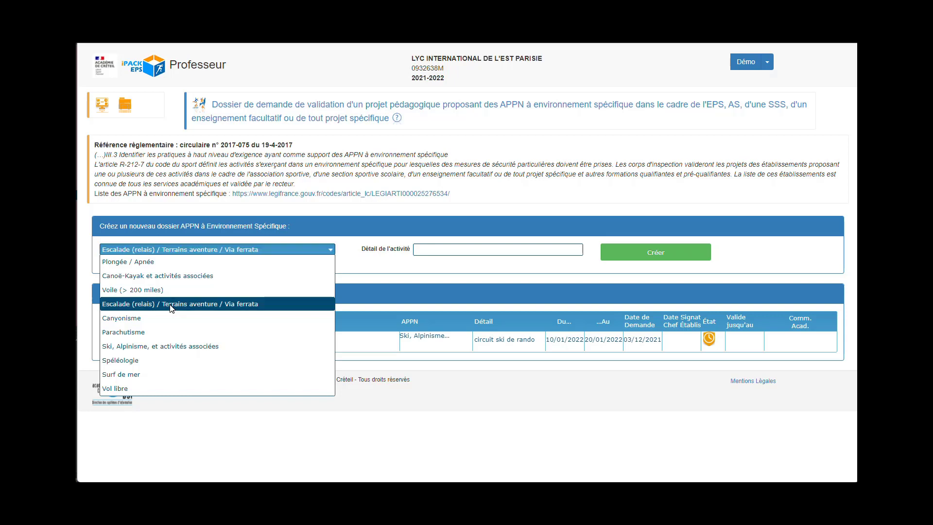
left_click(438, 254)
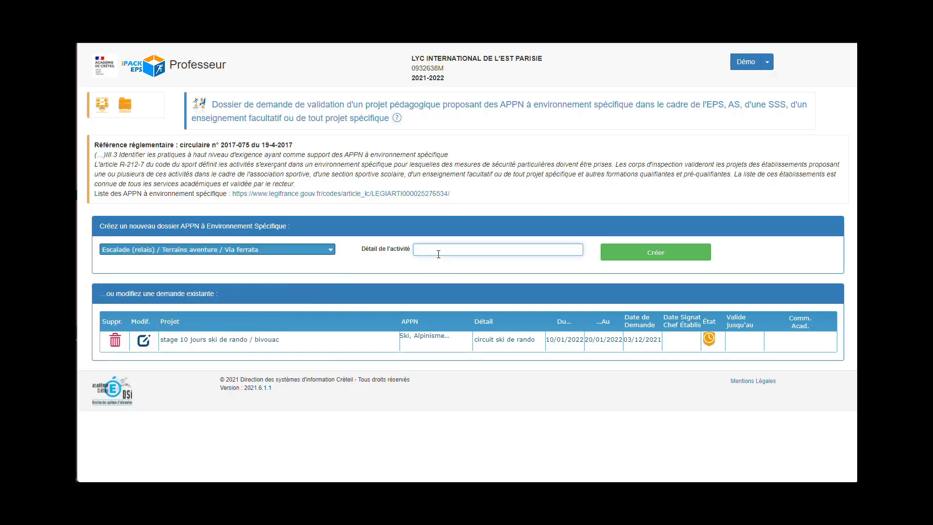
type("sortie grande voie")
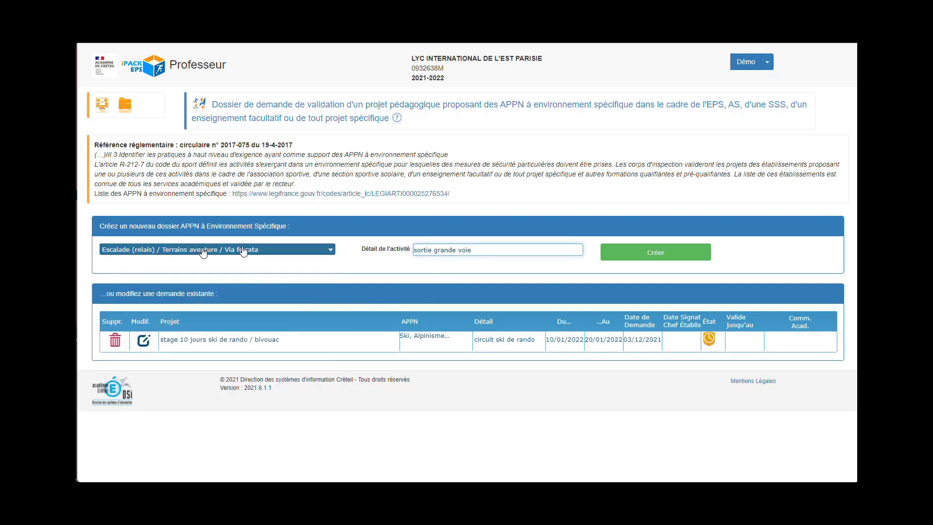
double_click(426, 250)
left_click_drag(426, 250, 471, 251)
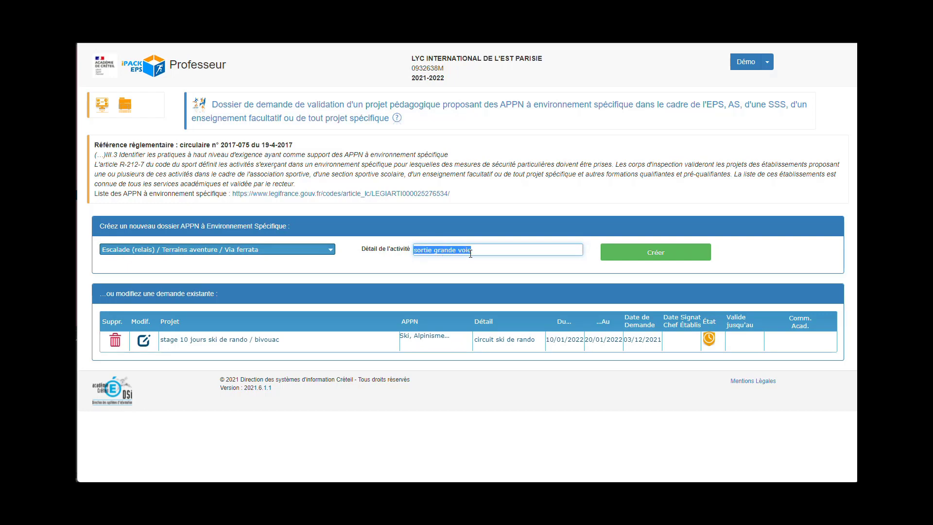
left_click(631, 261)
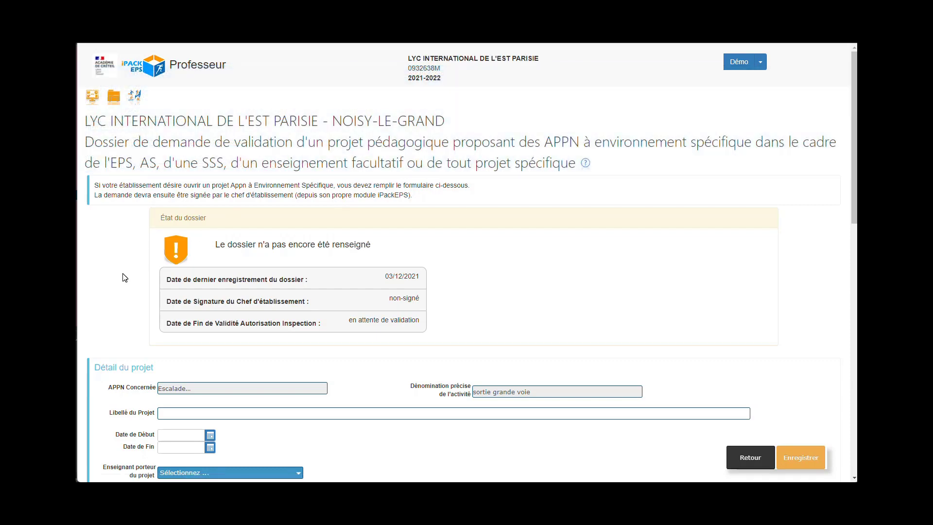
Step: Enter "sortie d'une journée, escalade en relais" as the project label in the project details
scroll(123, 274, "down", 3)
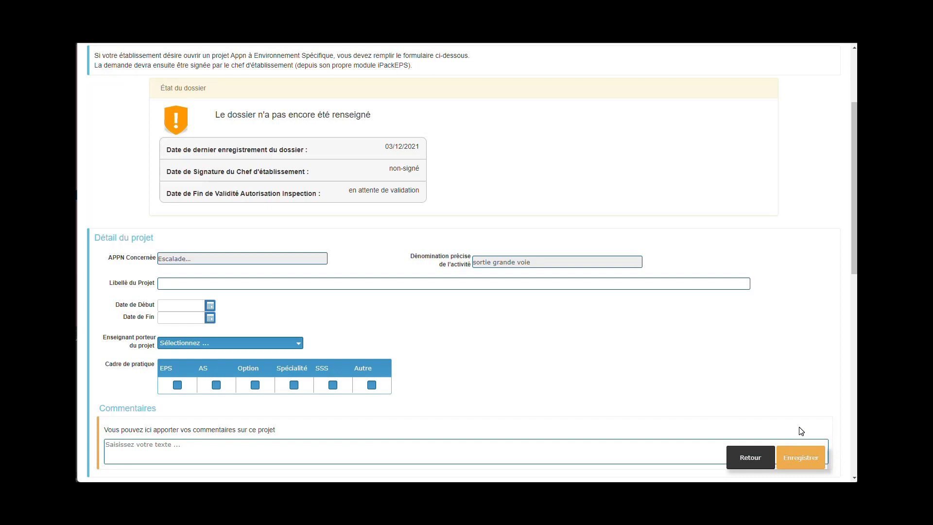
scroll(535, 291, "down", 1)
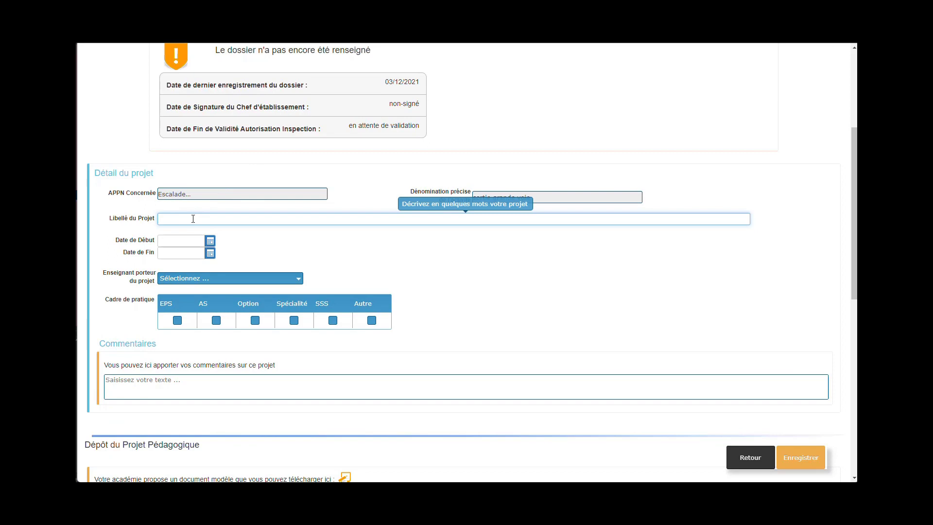
type("sortie d'une journéeescalade en falaise")
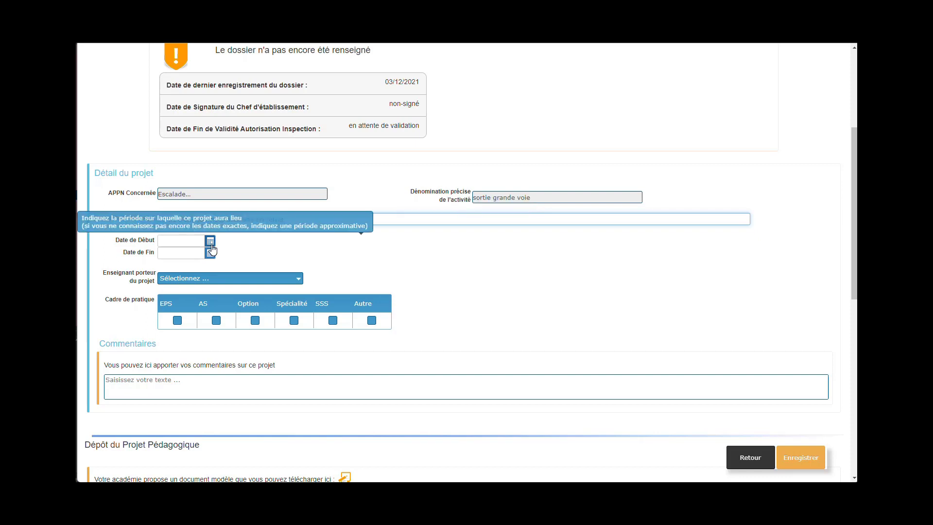
Step: Set the project's start date to 04/04/2022 and its end date to 25/04/2022
left_click(210, 241)
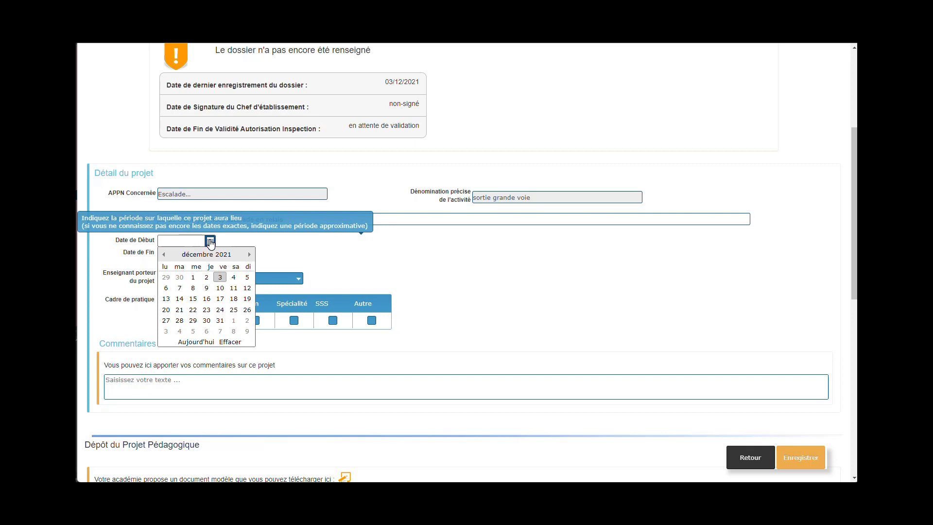
left_click(250, 255)
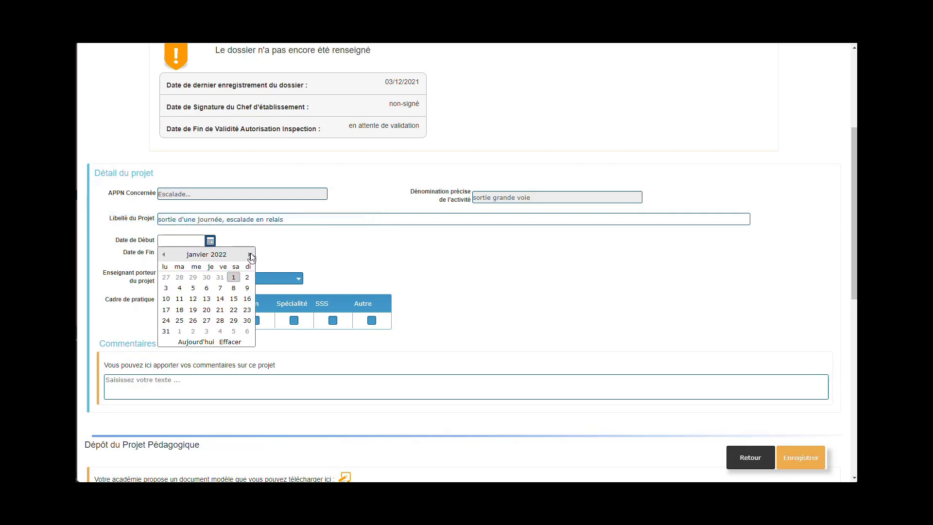
left_click(249, 255)
left_click(249, 254)
left_click(249, 255)
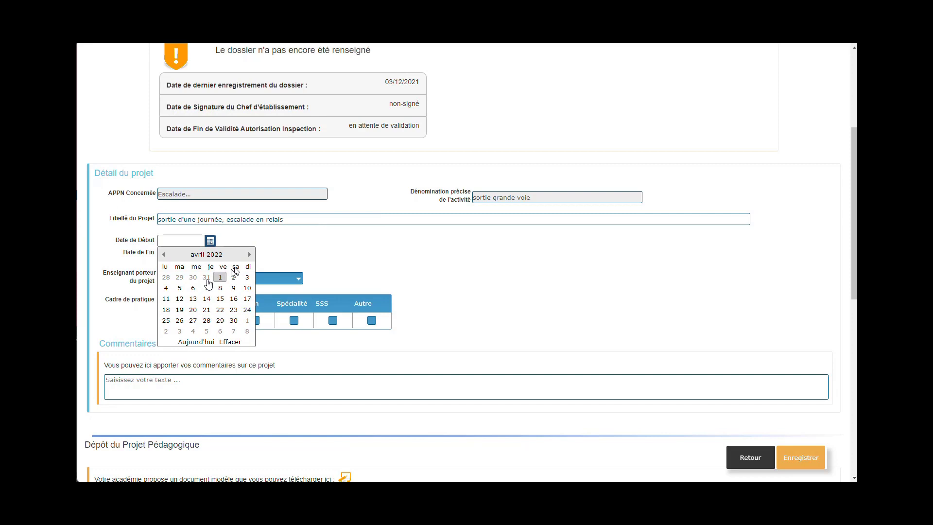
left_click(165, 287)
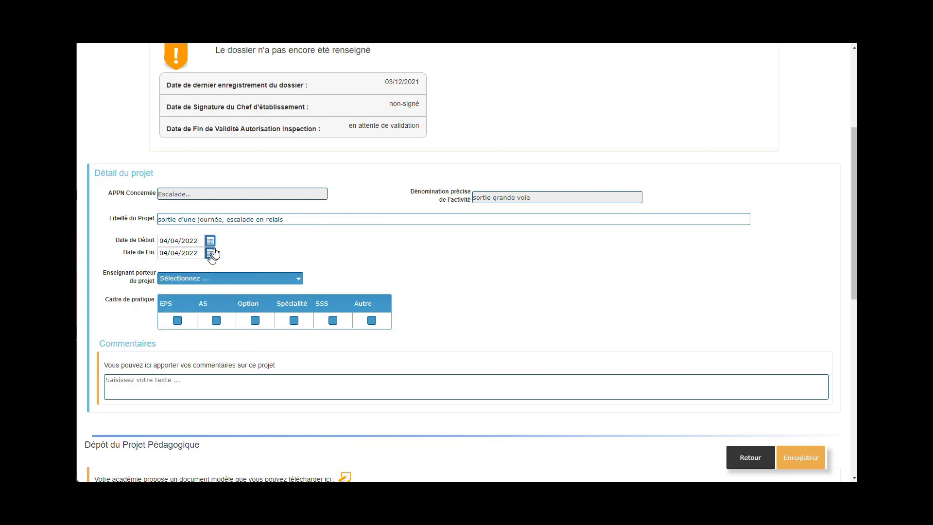
left_click(211, 253)
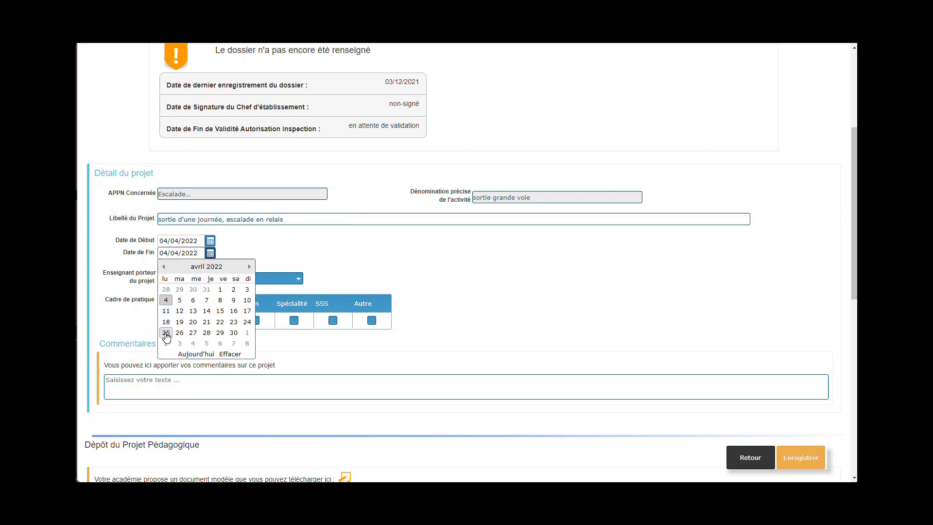
left_click(165, 334)
Step: Select the teacher leading the project and mark AS as the only practice framework
left_click(213, 279)
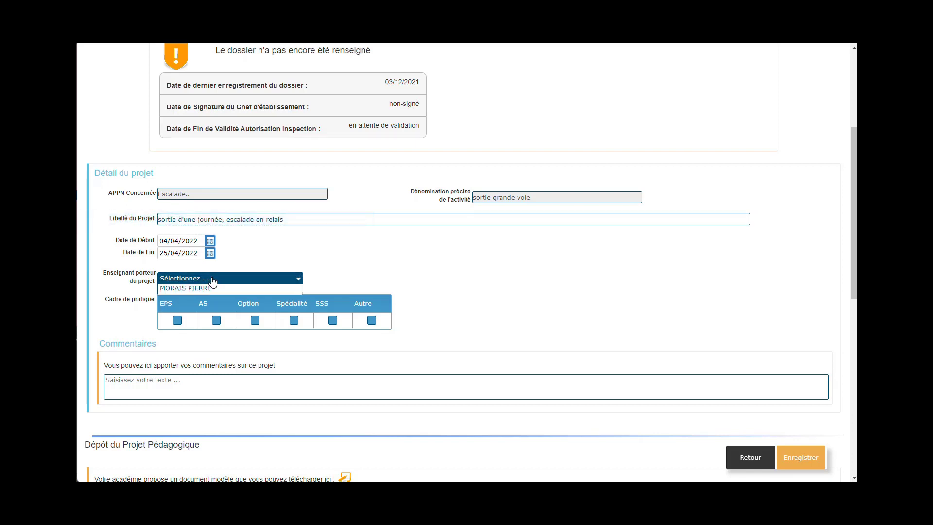
left_click(203, 288)
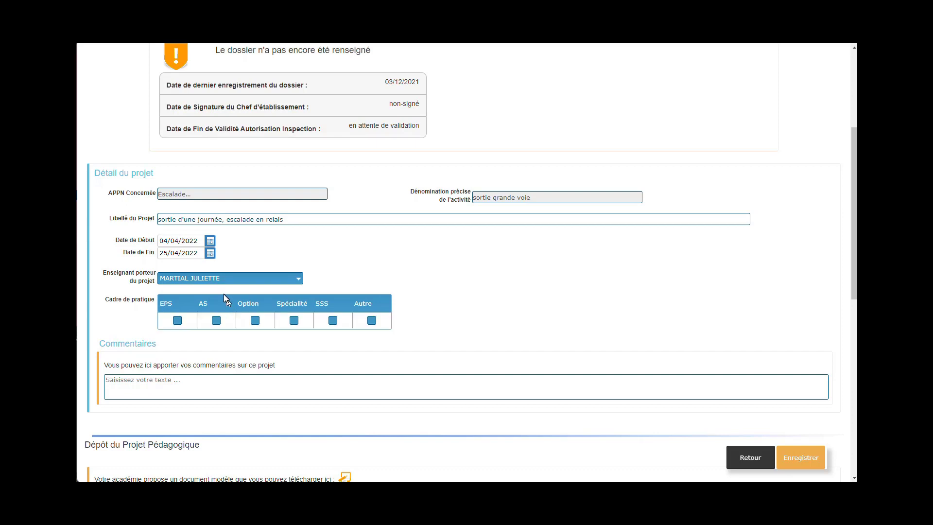
left_click(216, 321)
left_click(255, 320)
left_click(254, 320)
Step: Review the document deposit sections, then download the academy's Word model for the Projet Pédagogique to the desktop
scroll(509, 304, "down", 5)
scroll(506, 291, "down", 1)
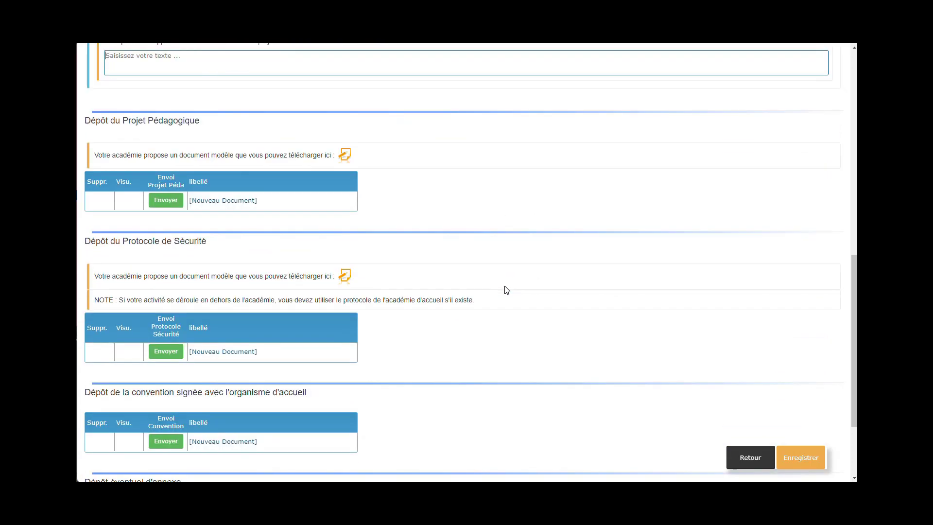
scroll(507, 290, "down", 1)
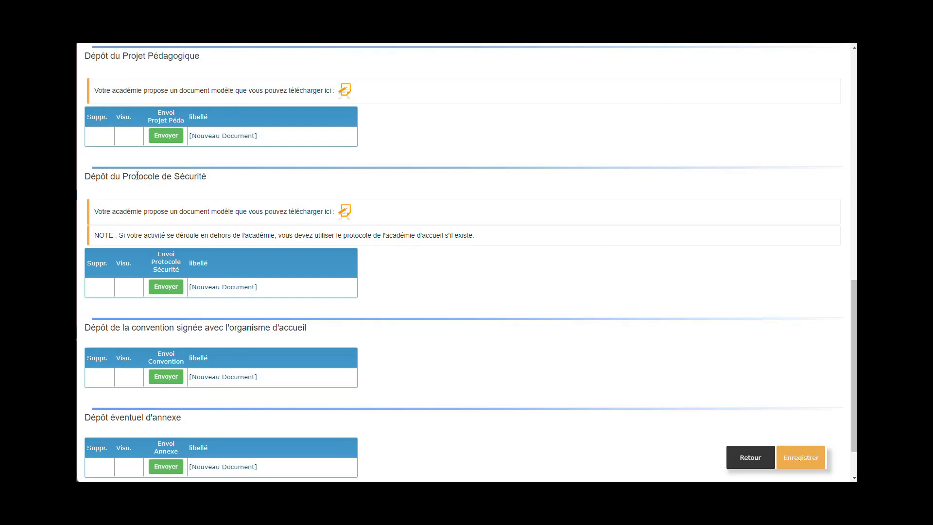
scroll(427, 290, "down", 2)
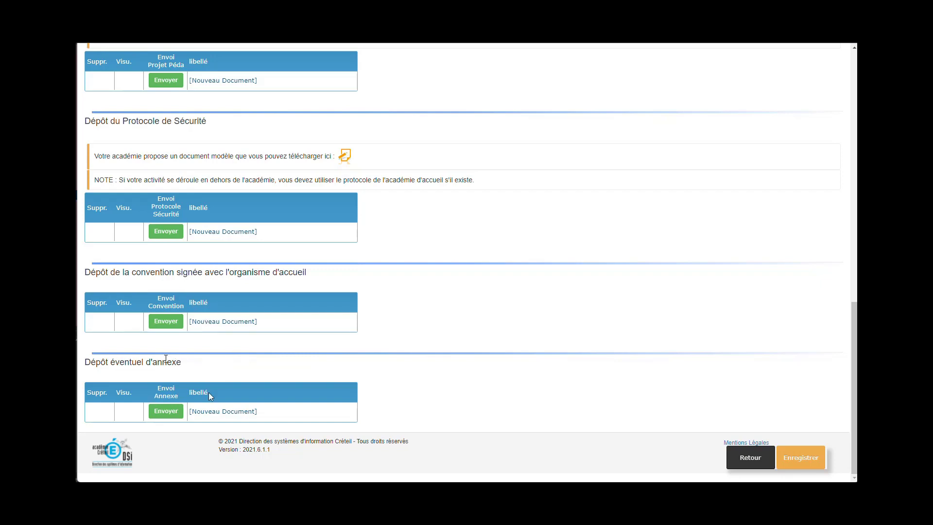
scroll(208, 392, "up", 4)
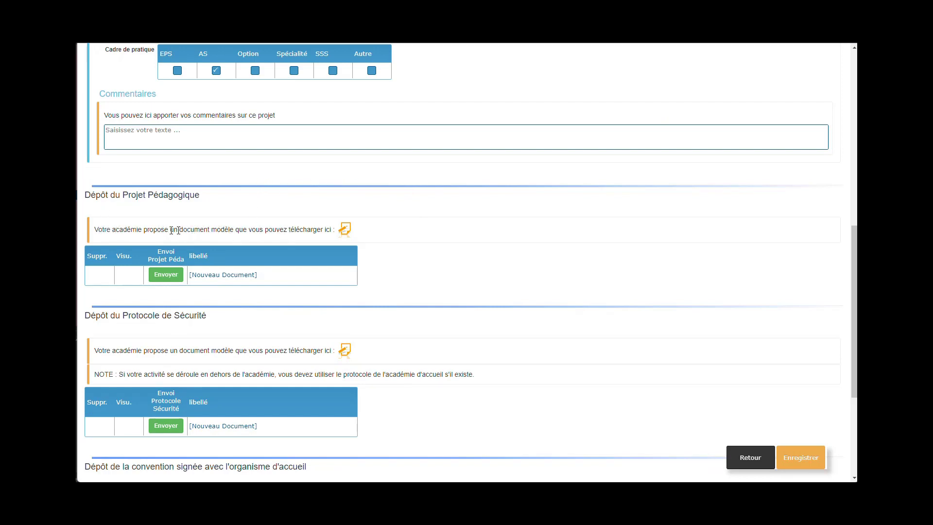
left_click(350, 235)
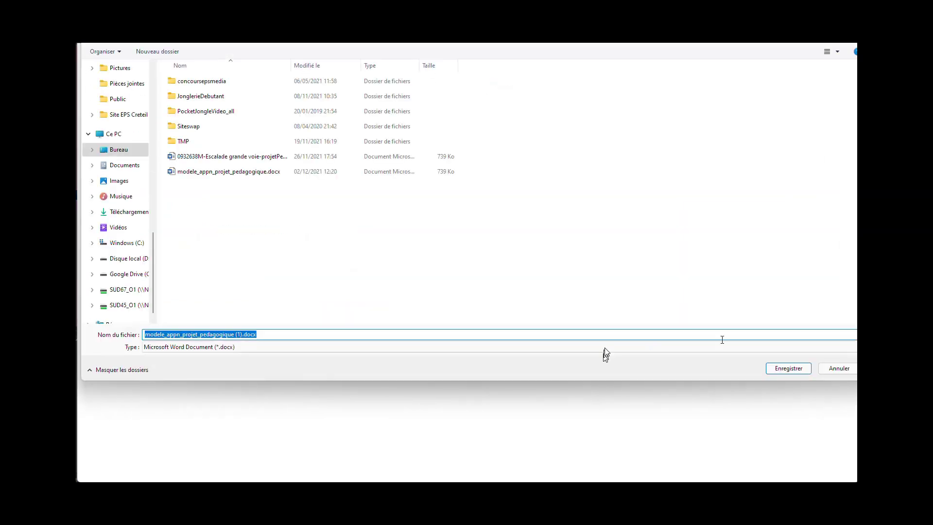
left_click(797, 372)
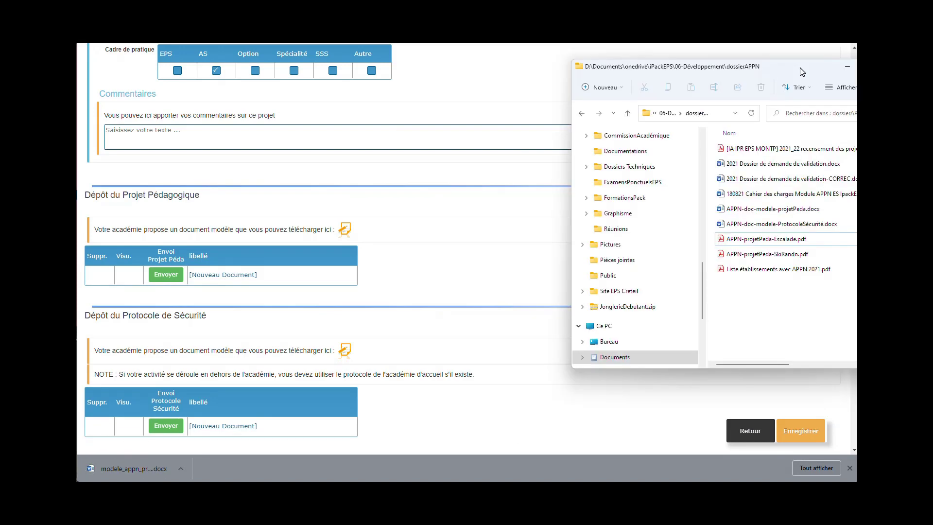
Step: Open APPN-doc-modele-projetPeda.docx from the dossierAPPN folder in Word, look through its sections, and close it
left_click_drag(801, 67, 708, 100)
left_click(676, 242)
double_click(675, 242)
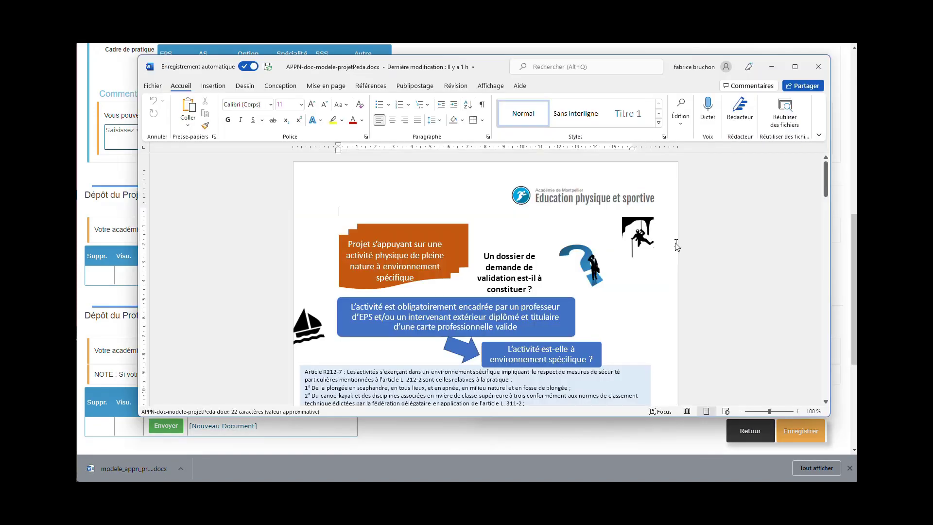
left_click_drag(825, 176, 844, 296)
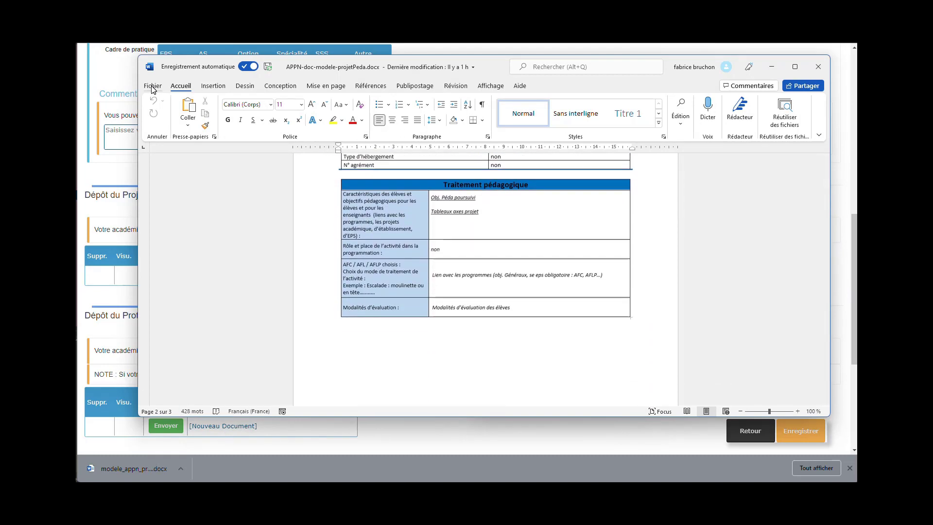
left_click(818, 68)
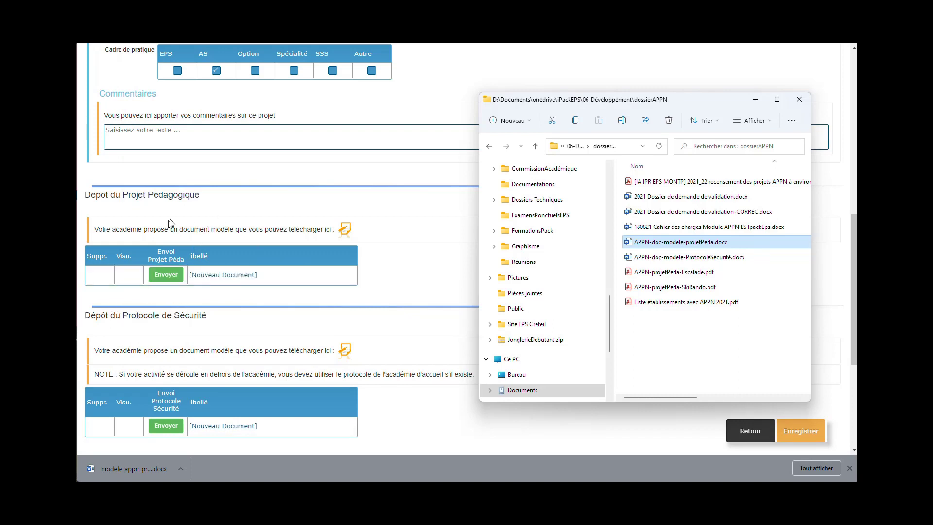
Step: Deposit APPN-projetPeda-Escalade.pdf from the dossierAPPN folder as the Projet Pédagogique and close the upload dialog
left_click(165, 280)
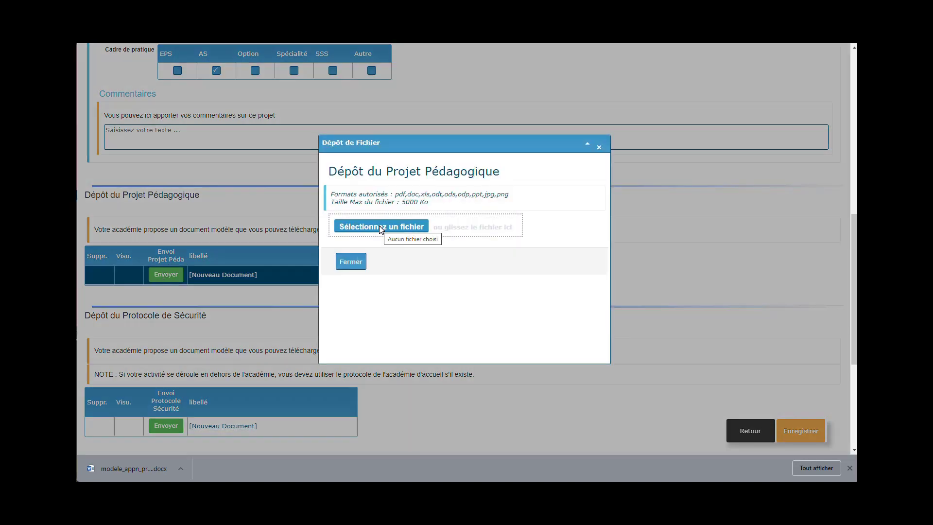
mouse_move(529, 481)
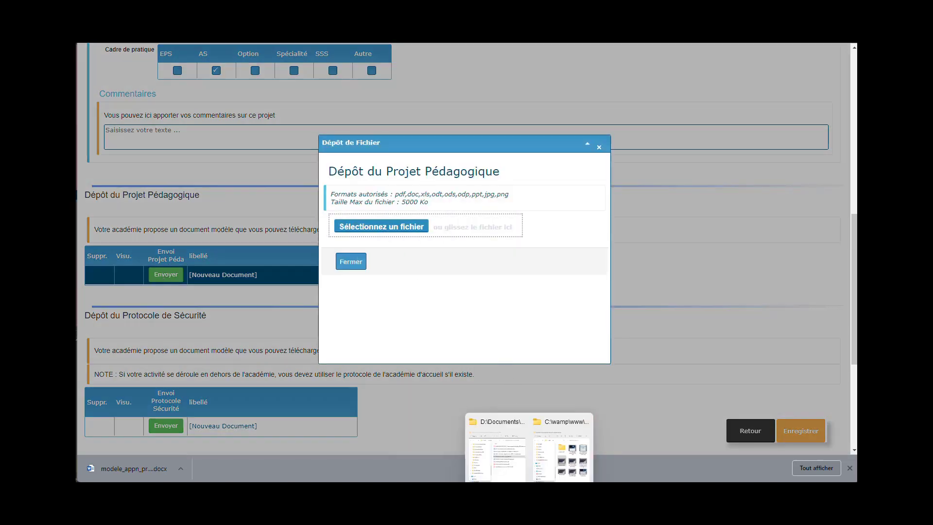
left_click(506, 468)
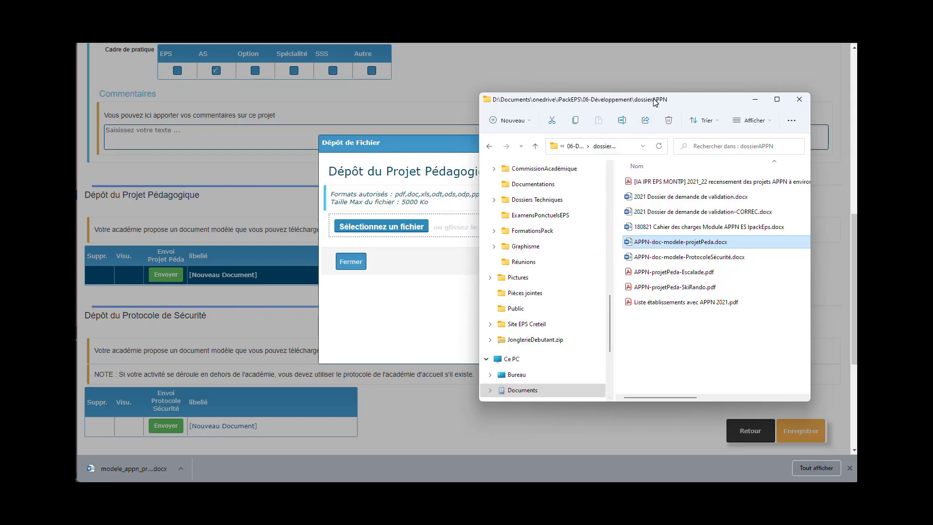
left_click_drag(656, 101, 720, 98)
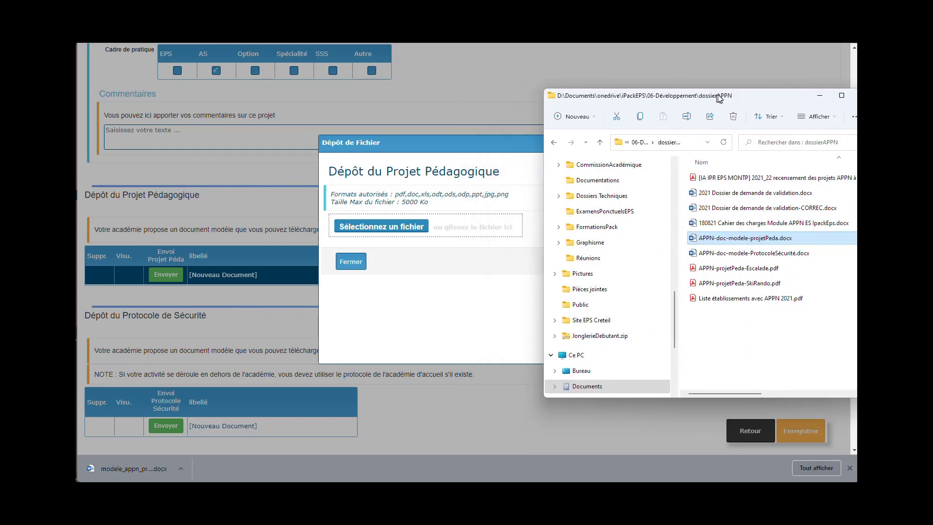
left_click(729, 273)
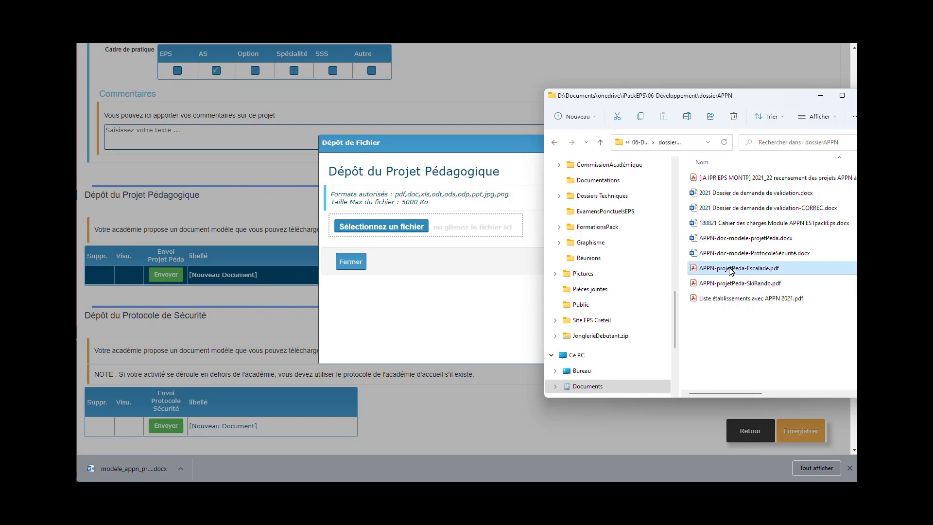
left_click_drag(731, 270, 448, 235)
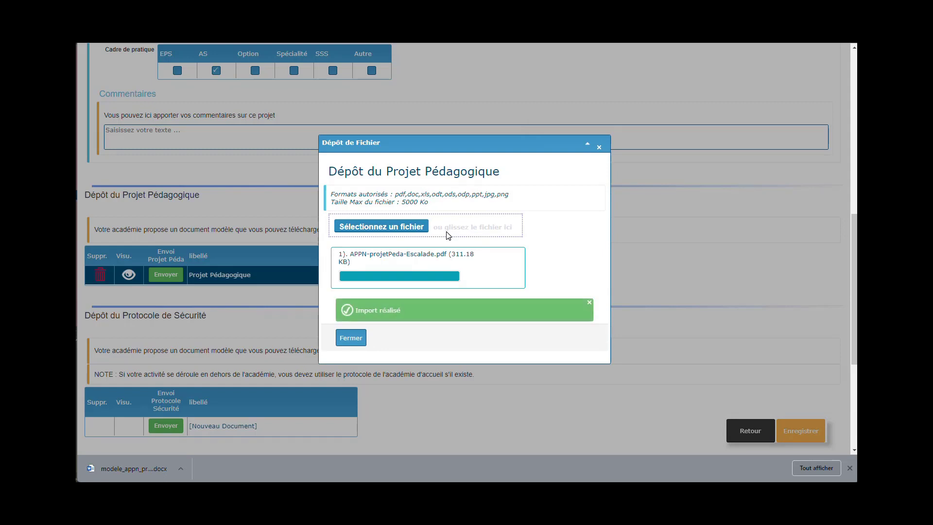
left_click(351, 338)
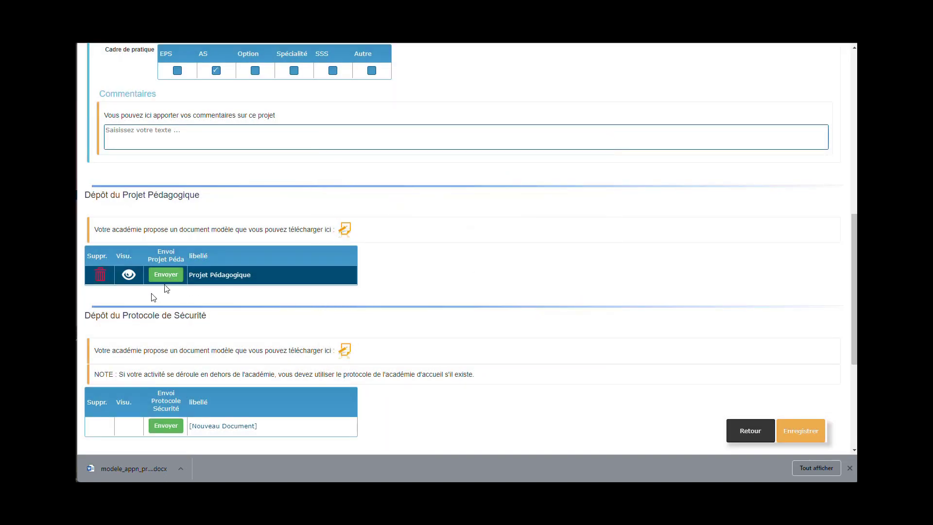
Step: Preview the deposited Projet Pédagogique document, look through its first page, and return to the form
left_click(129, 276)
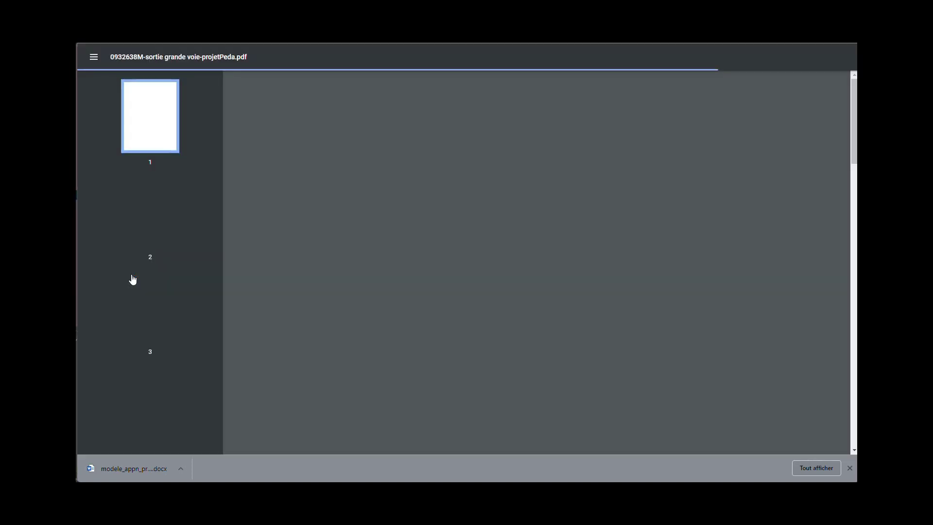
scroll(356, 194, "down", 5)
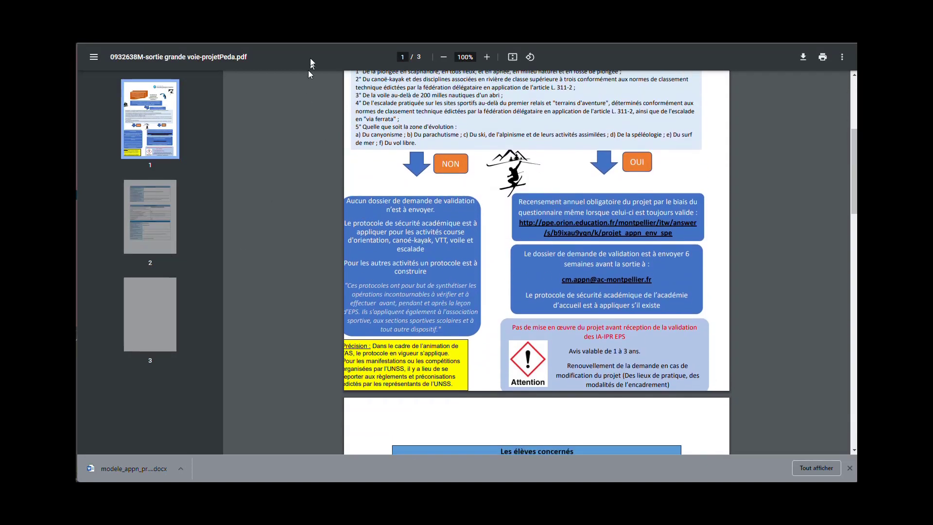
key("Escape")
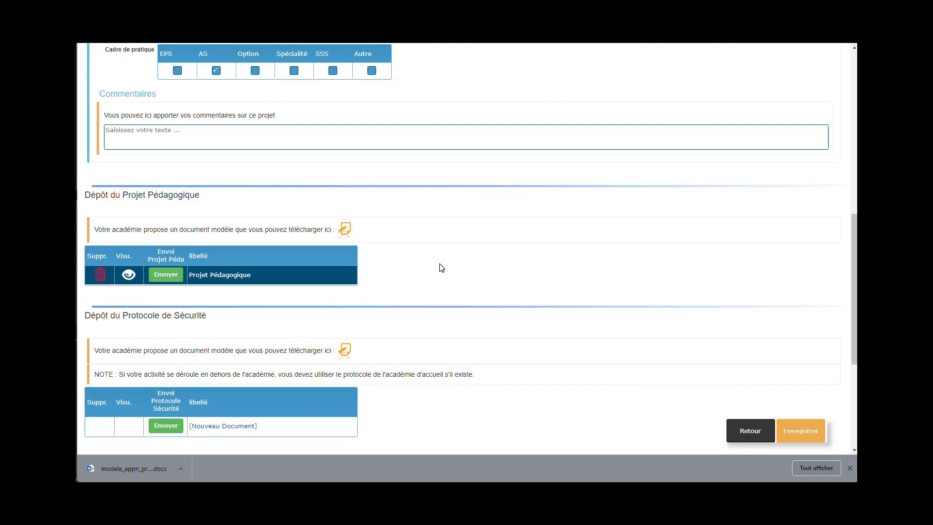
Step: Read the note about activities outside the academy, then deposit APPN-doc-modele-ProtocoleSécurité.docx as the Protocole de Sécurité
scroll(442, 268, "down", 2)
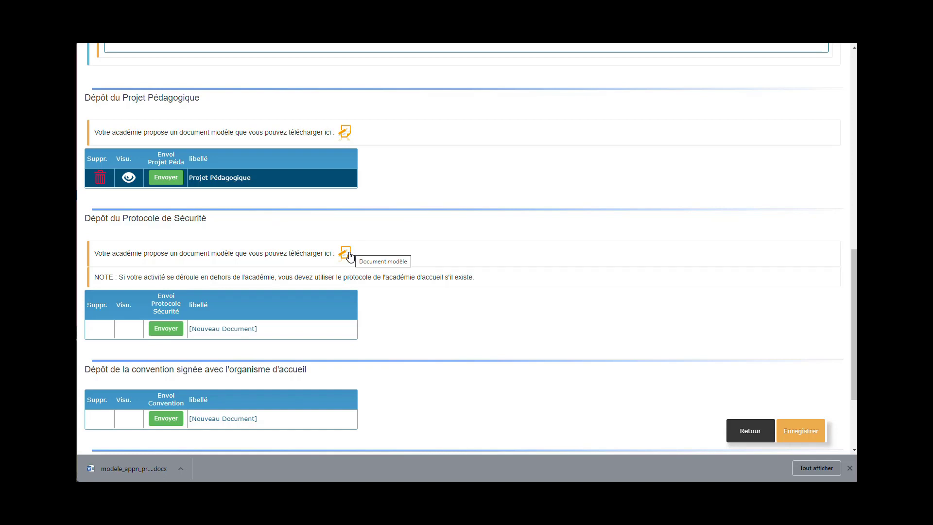
left_click_drag(95, 276, 257, 281)
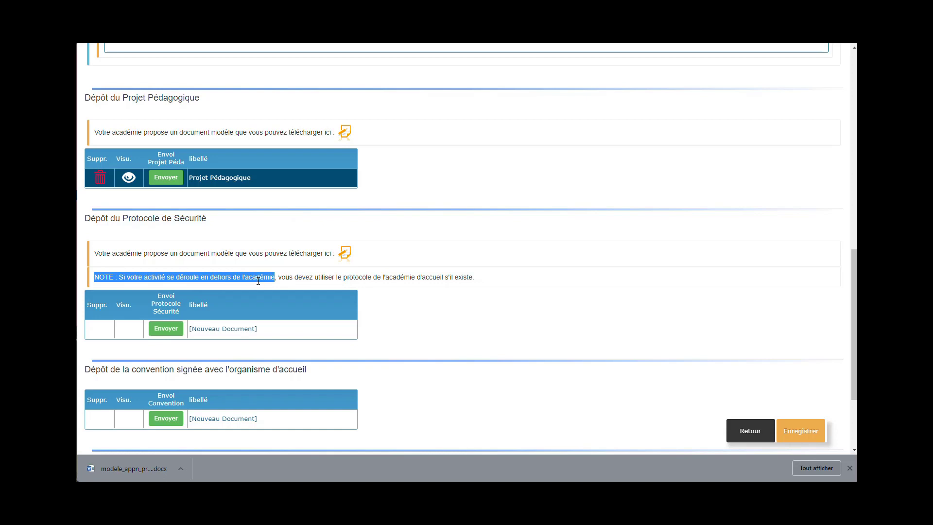
double_click(361, 275)
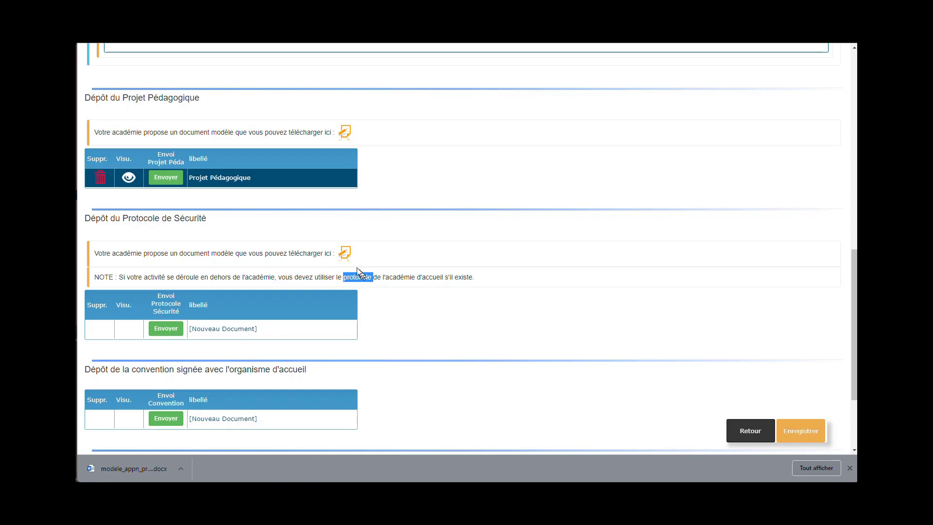
left_click(165, 329)
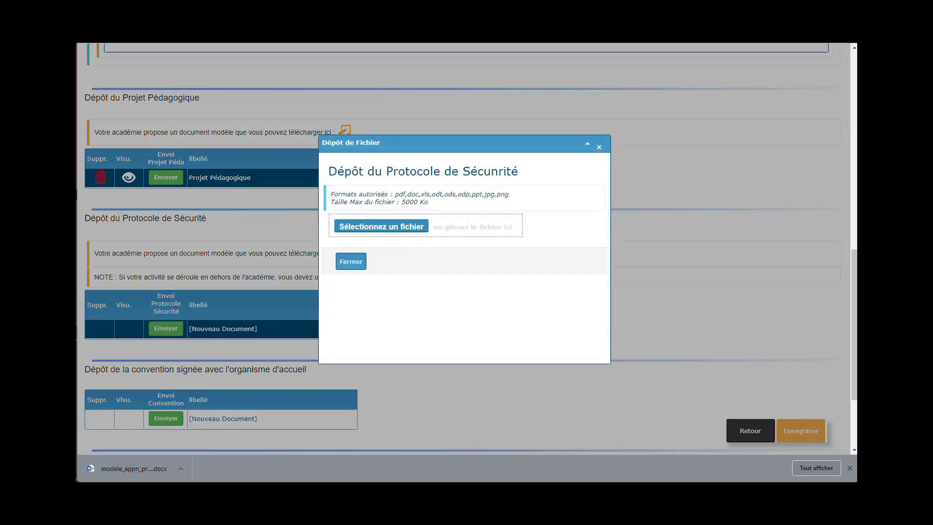
mouse_move(529, 481)
left_click(512, 463)
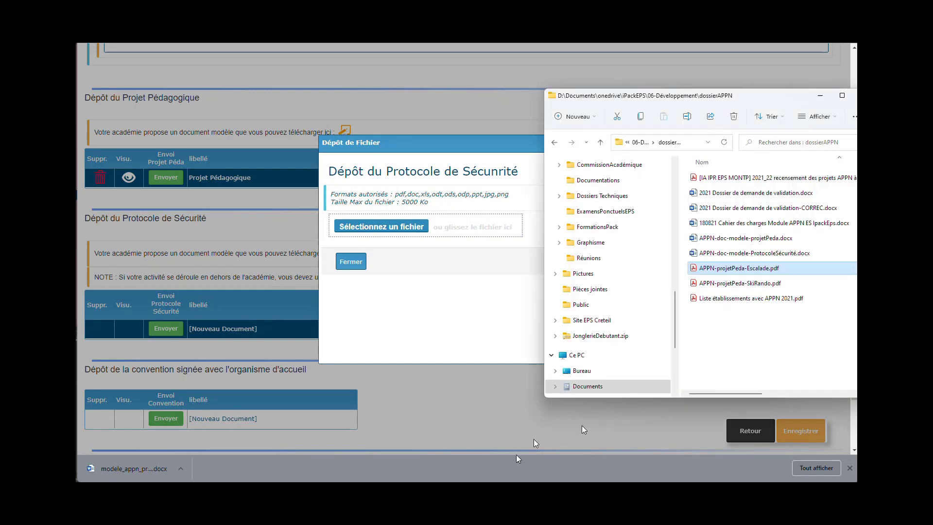
left_click_drag(755, 253, 389, 216)
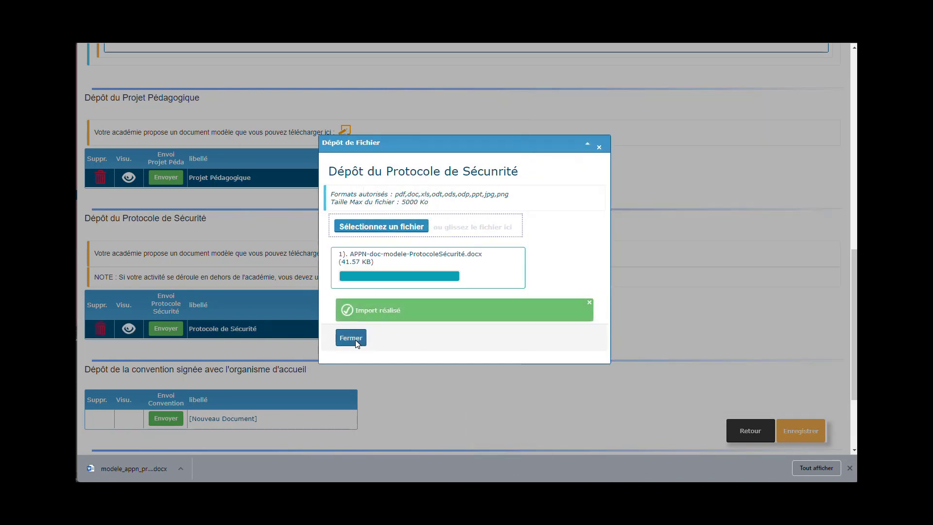
left_click(355, 339)
Step: Deposit convention1.pdf from the dossierAPPN folder as the signed agreement with the host organisation
scroll(240, 289, "down", 3)
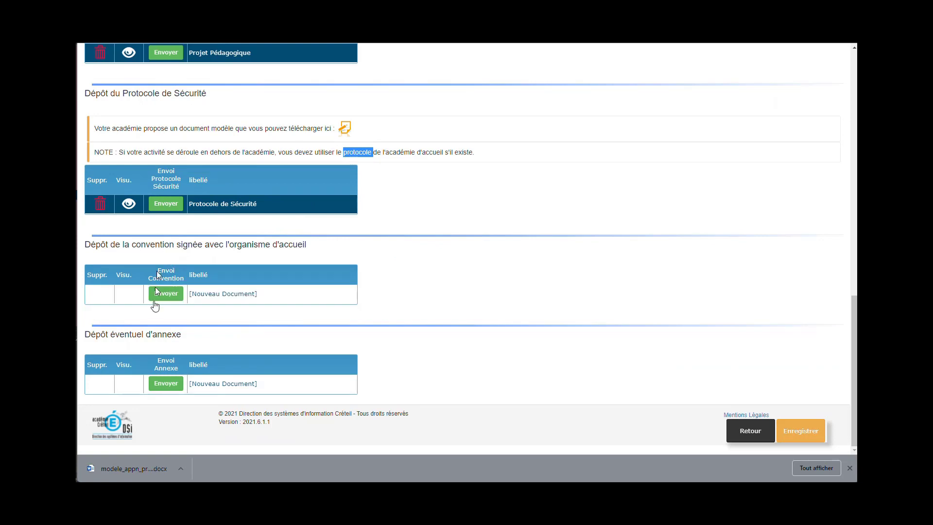
left_click(167, 294)
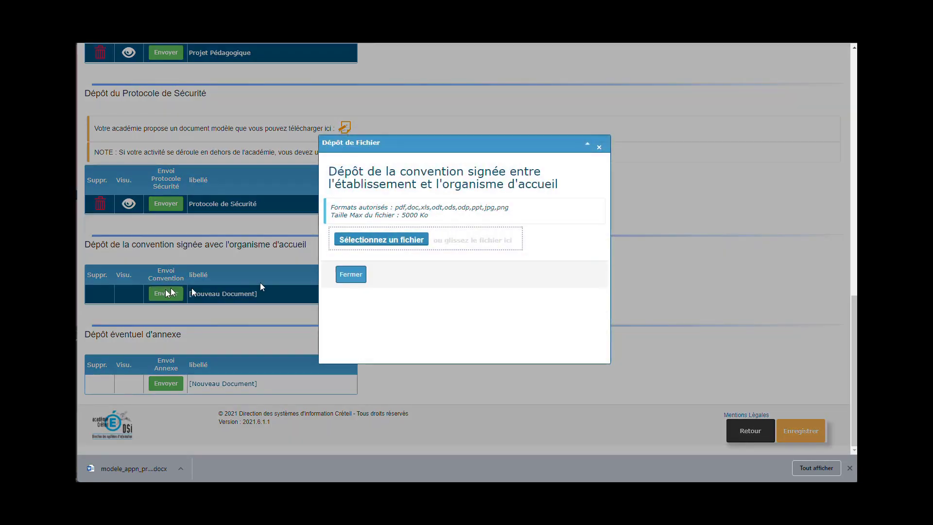
key("alt+Tab")
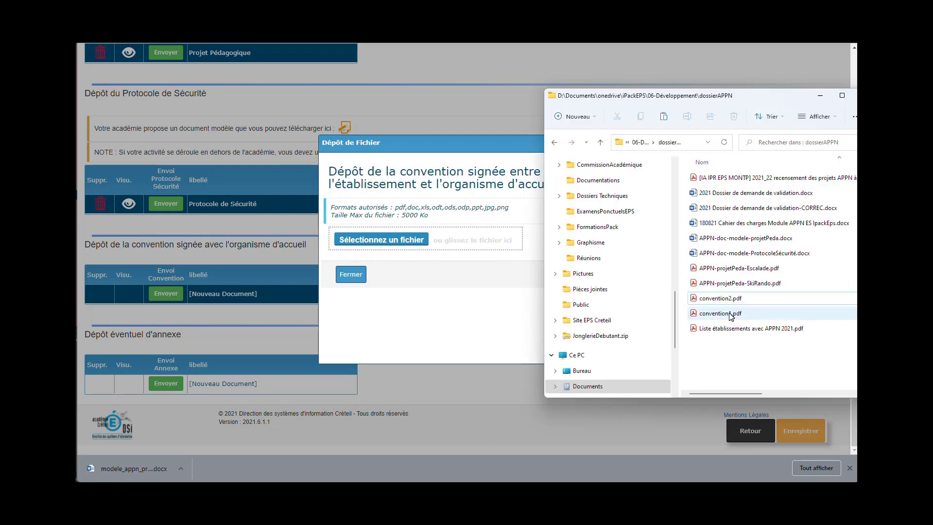
left_click_drag(731, 313, 413, 244)
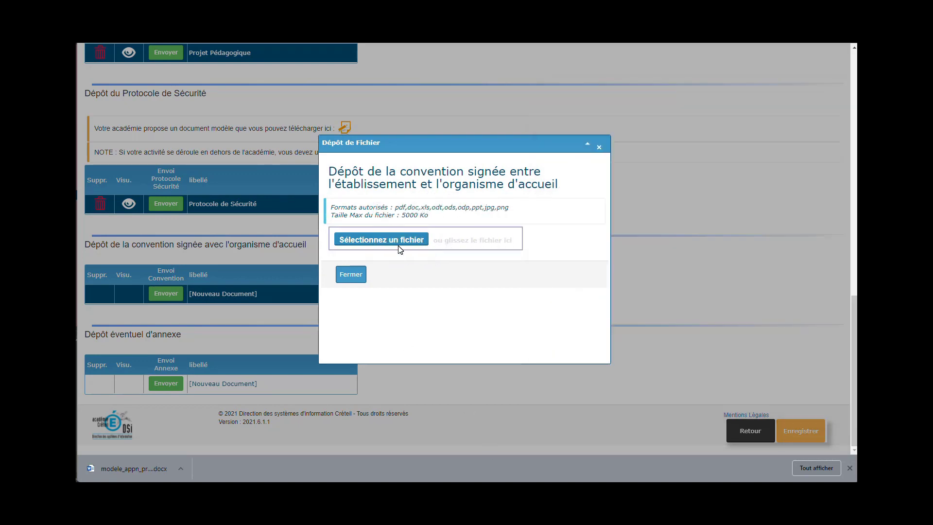
left_click(351, 343)
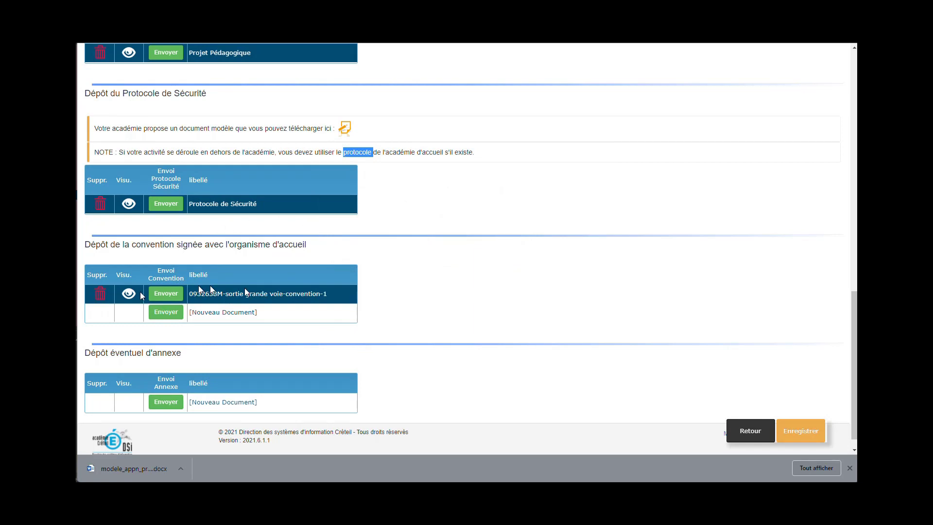
Step: Add convention2.pdf as a second signed agreement with the host organisation
left_click(167, 317)
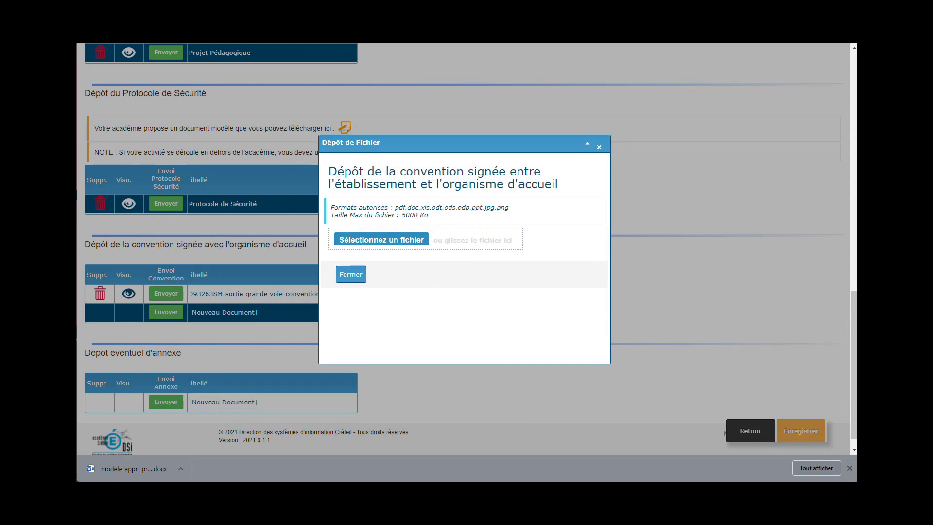
mouse_move(529, 493)
left_click(497, 459)
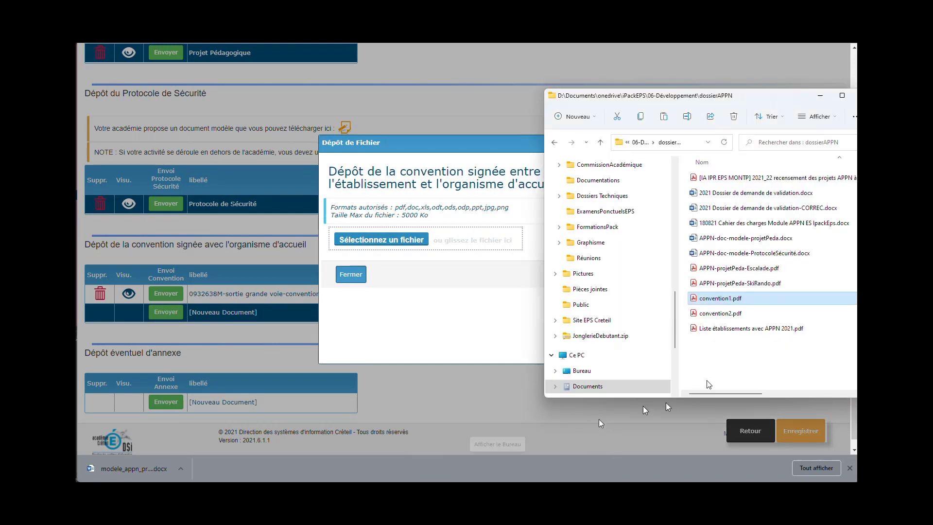
left_click(711, 316)
left_click_drag(709, 316, 419, 242)
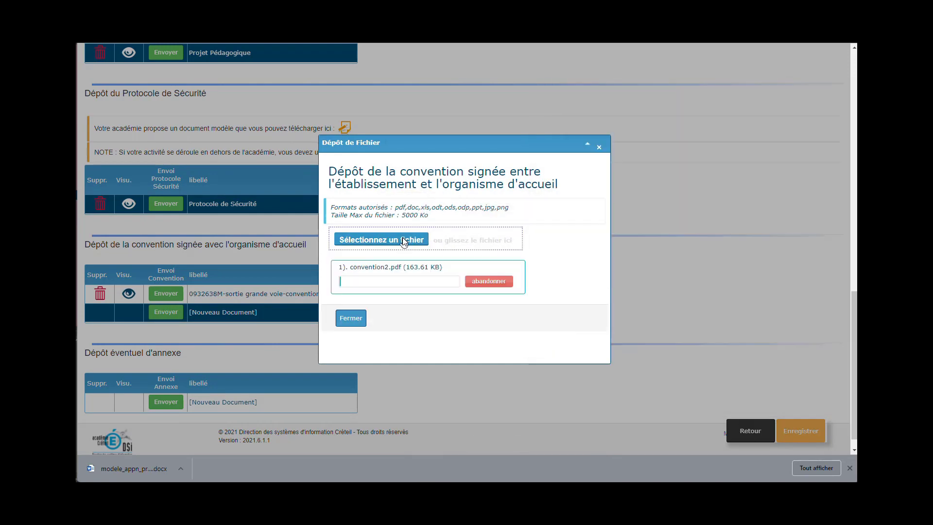
left_click(358, 349)
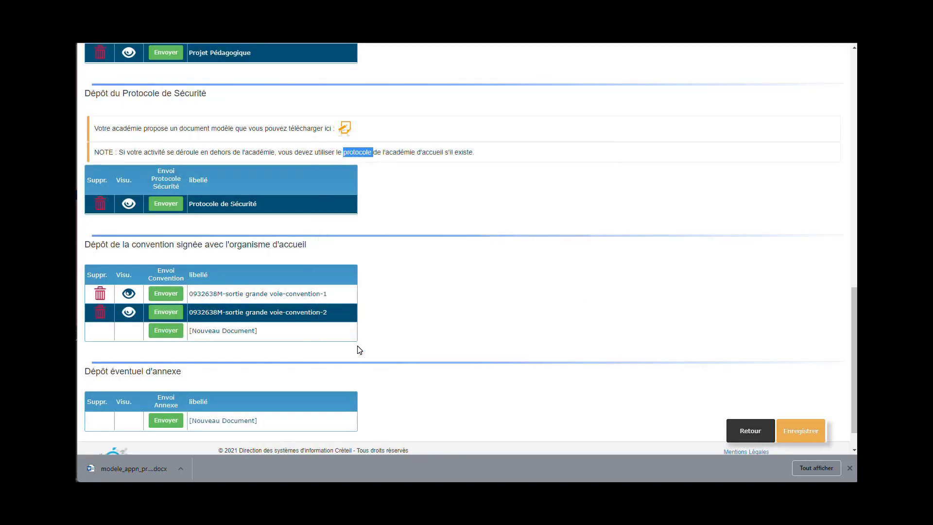
Step: Save the climbing project's validation request and return to the list of existing requests
scroll(444, 354, "down", 1)
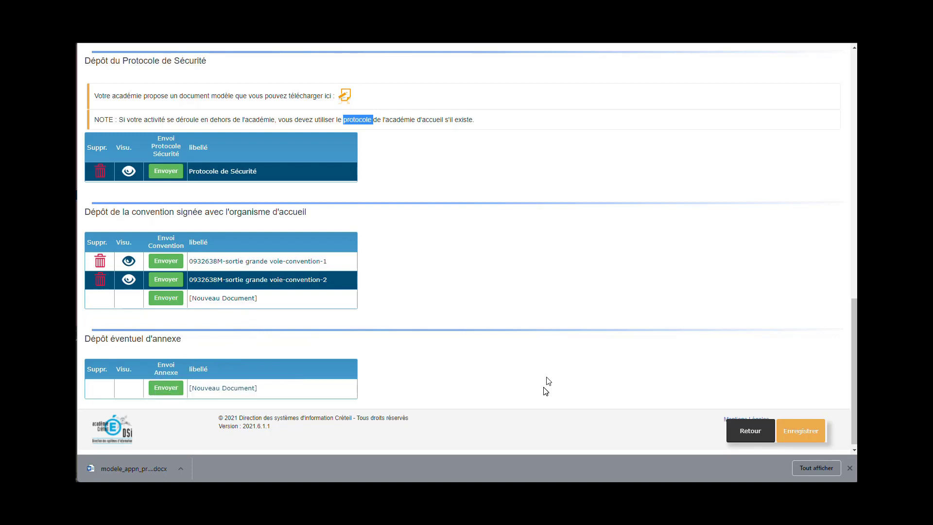
left_click(797, 423)
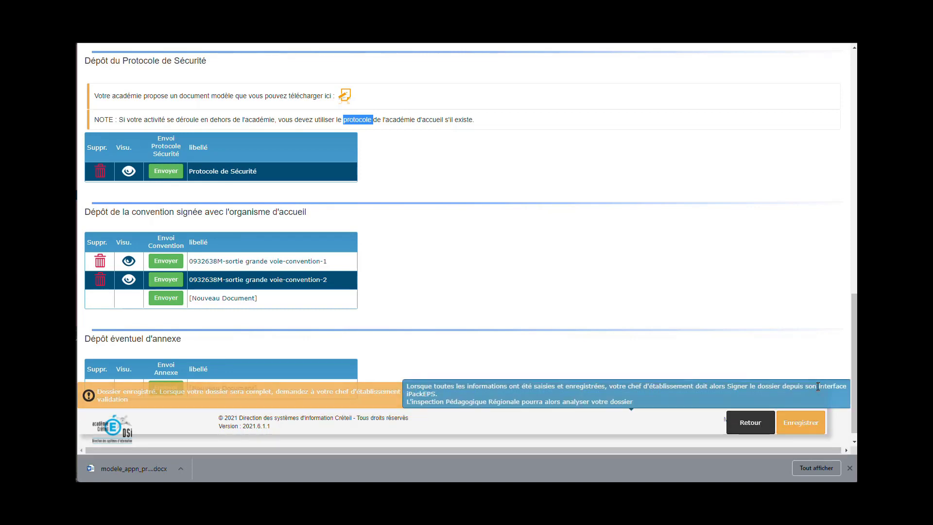
left_click(750, 431)
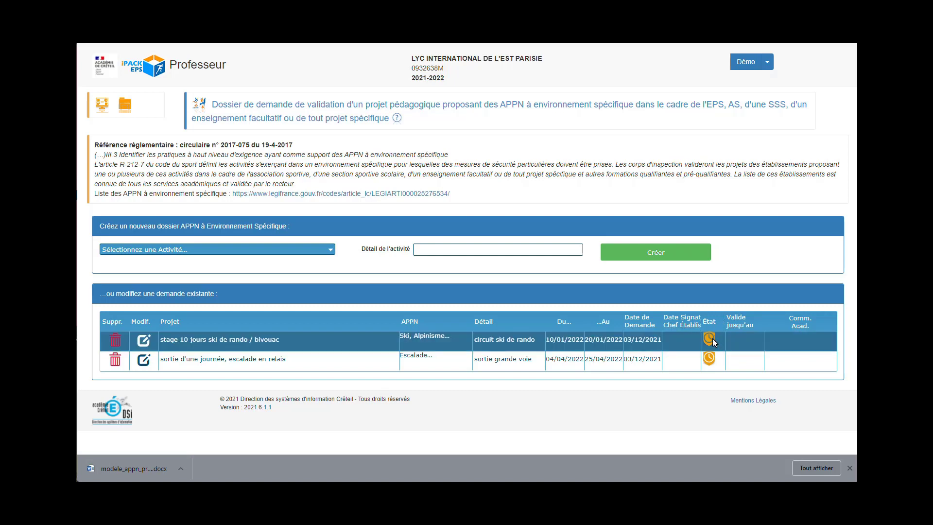
Step: Open the "stage 10 jours ski de rando / bivouac" request to check its status, then return to the list
mouse_move(713, 341)
left_click(143, 340)
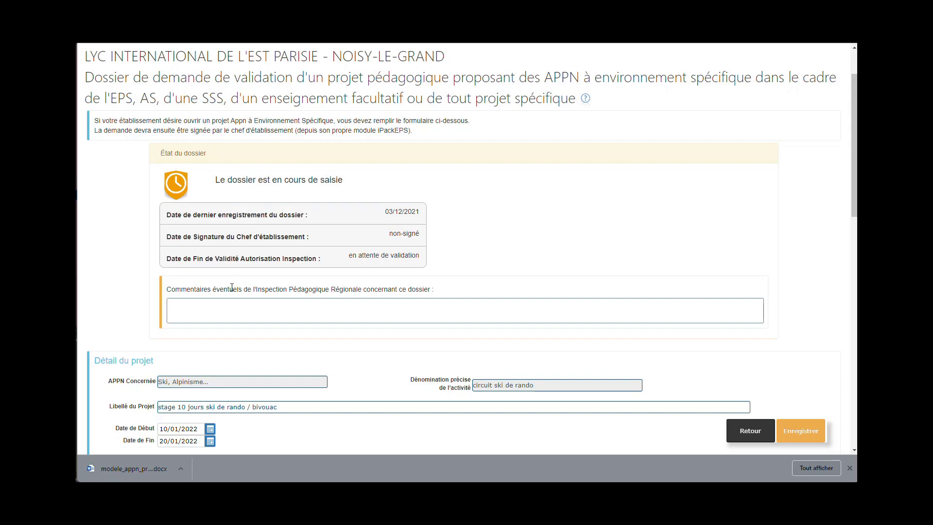
left_click(741, 430)
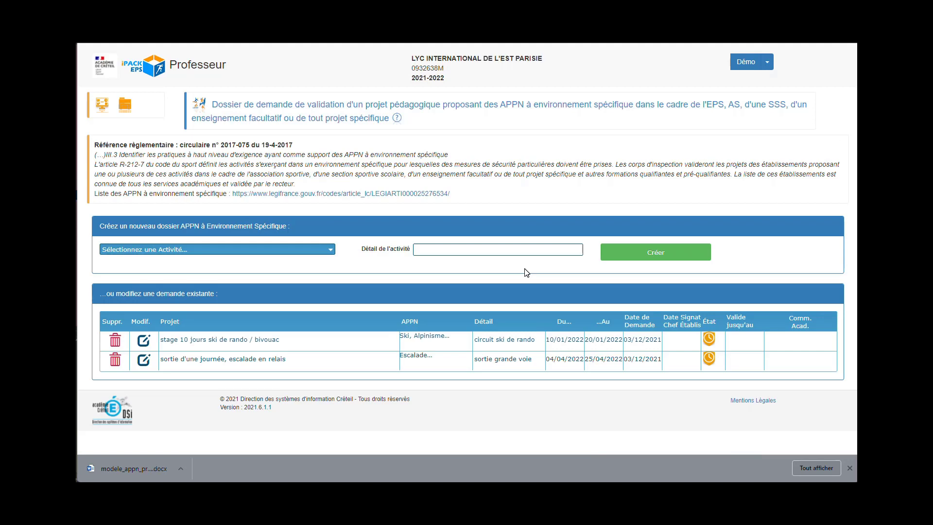